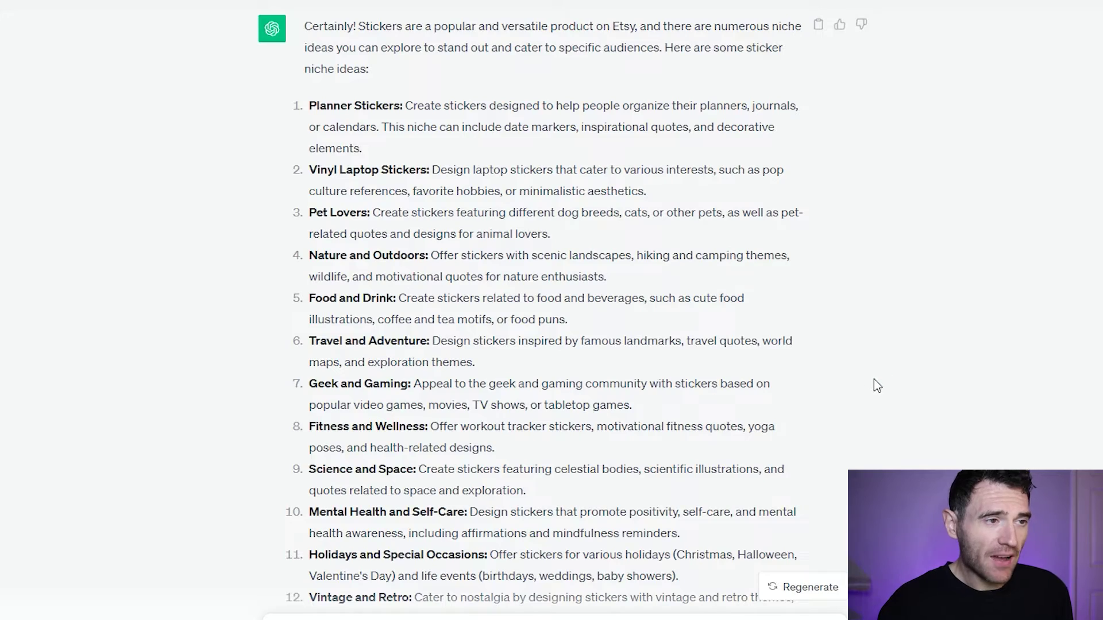
# Read through the list of sticker niche ideas.
pyautogui.scroll(-1, 875, 385)
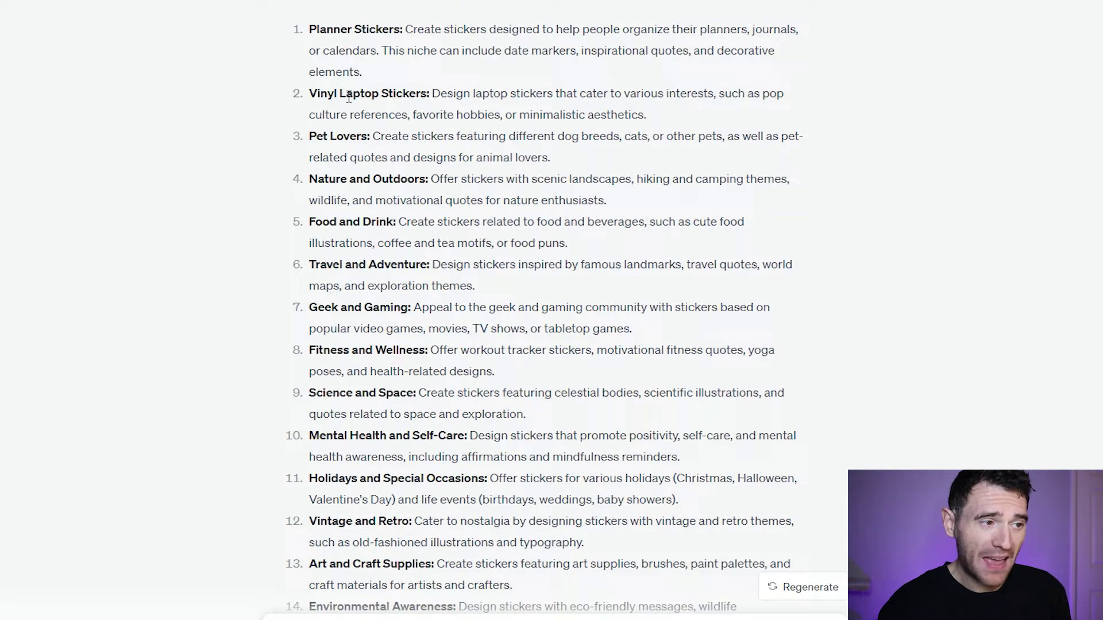
pyautogui.scroll(-1, 471, 131)
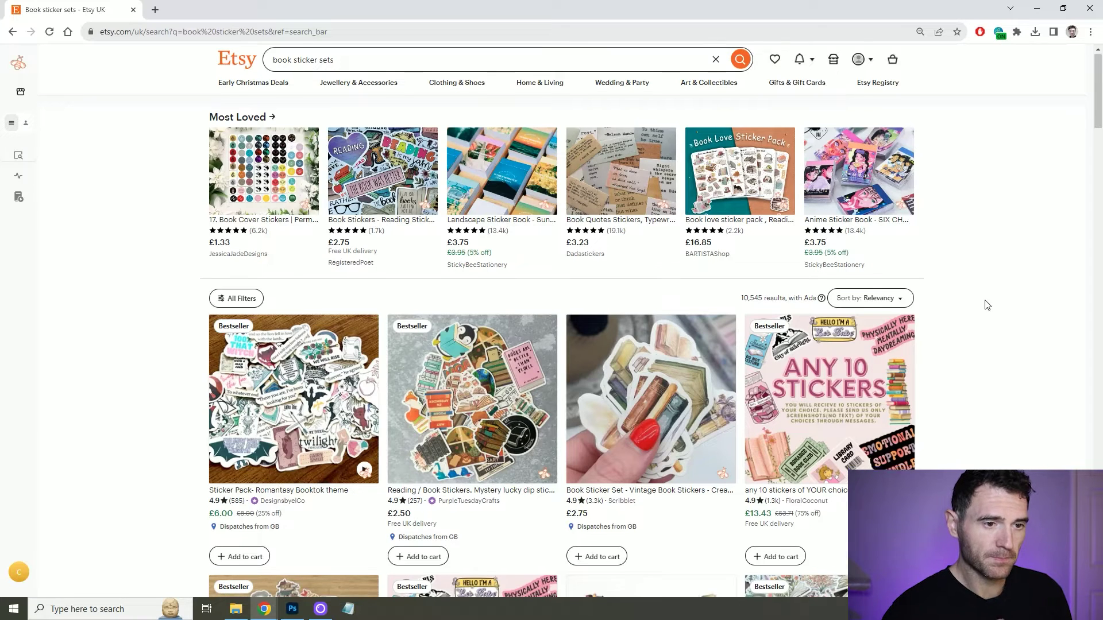
# Browse the Etsy search results for book sticker sets, examining the bestselling designs and prices.
pyautogui.scroll(-3, 986, 305)
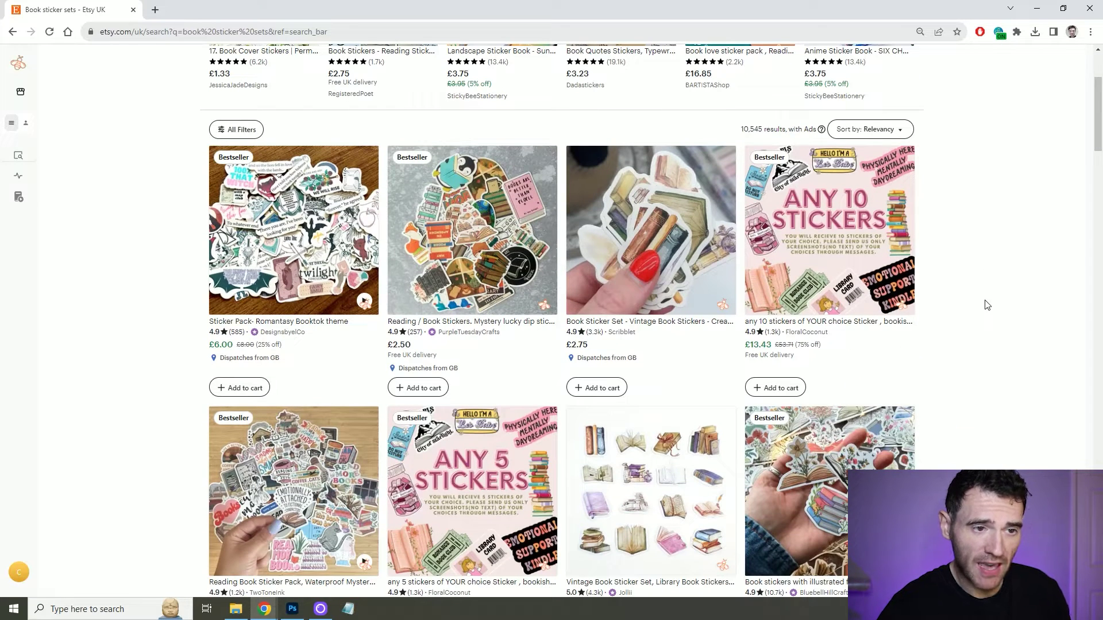
pyautogui.scroll(-1, 987, 305)
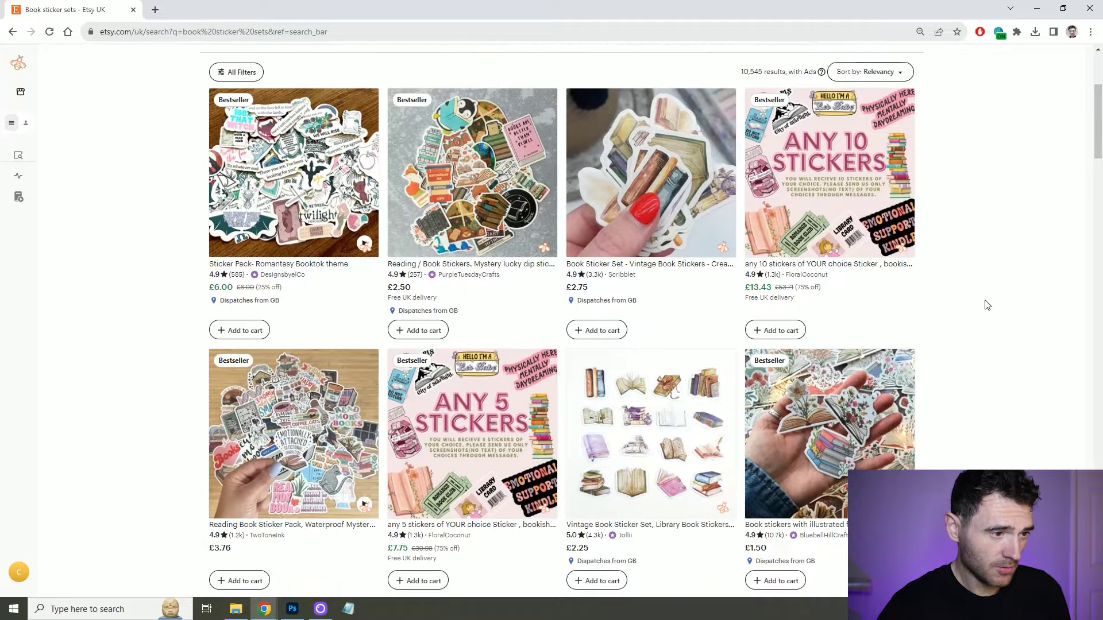
pyautogui.scroll(-1, 987, 304)
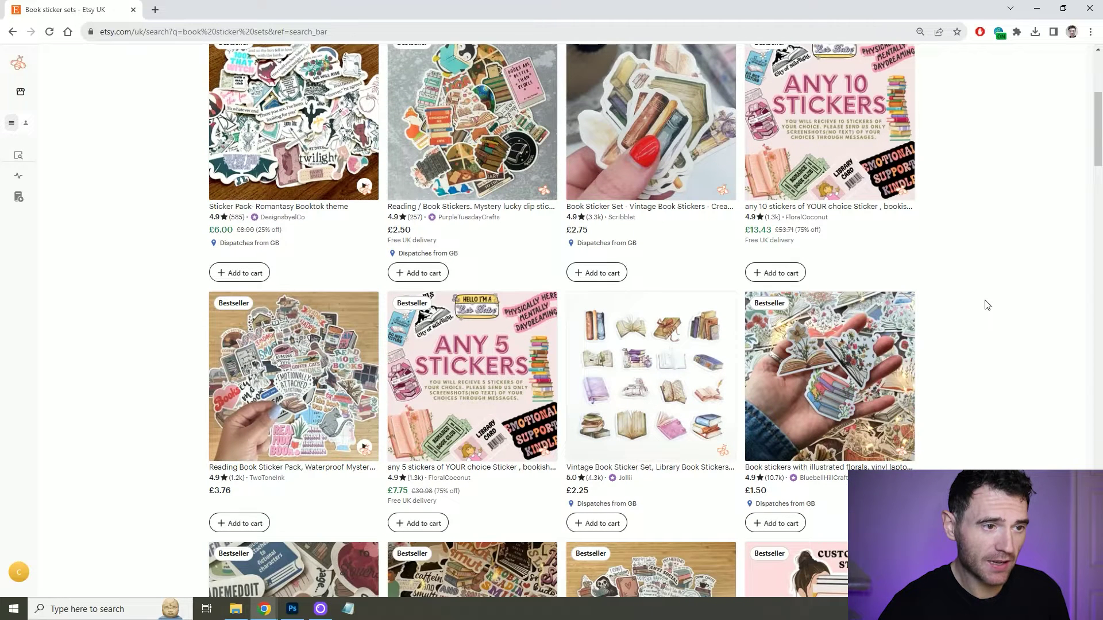
pyautogui.scroll(-1, 987, 304)
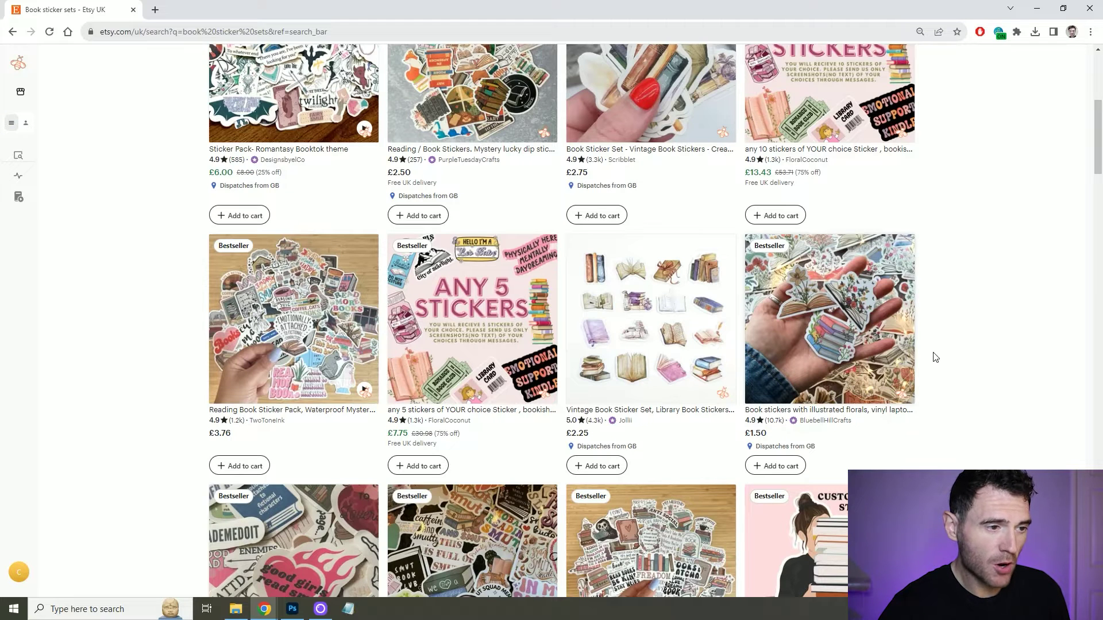
pyautogui.scroll(-3, 951, 308)
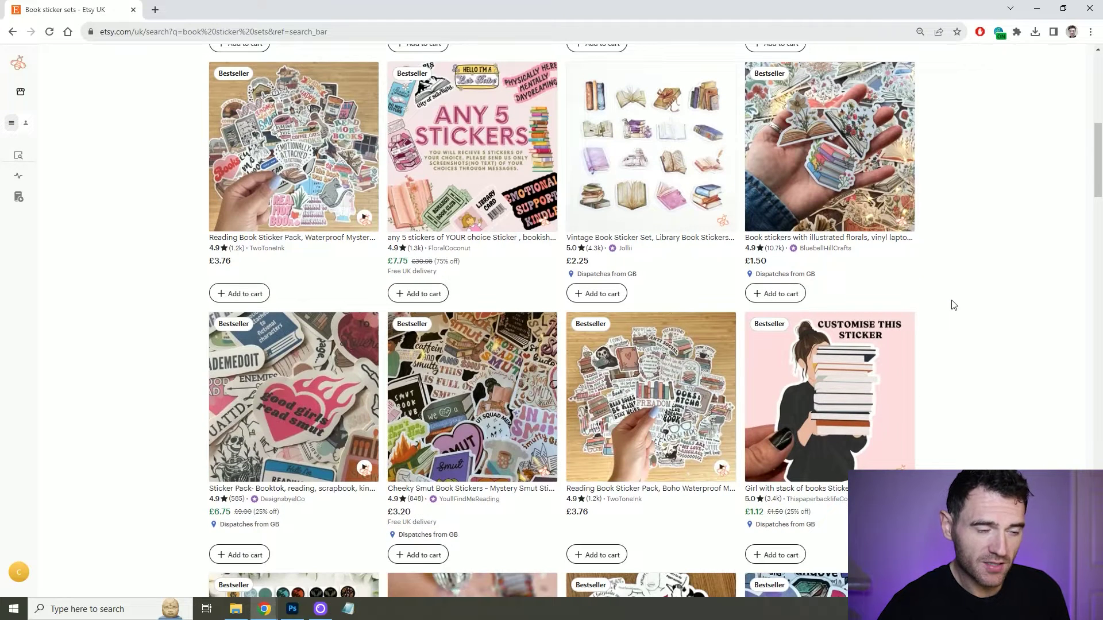
pyautogui.scroll(-3, 954, 306)
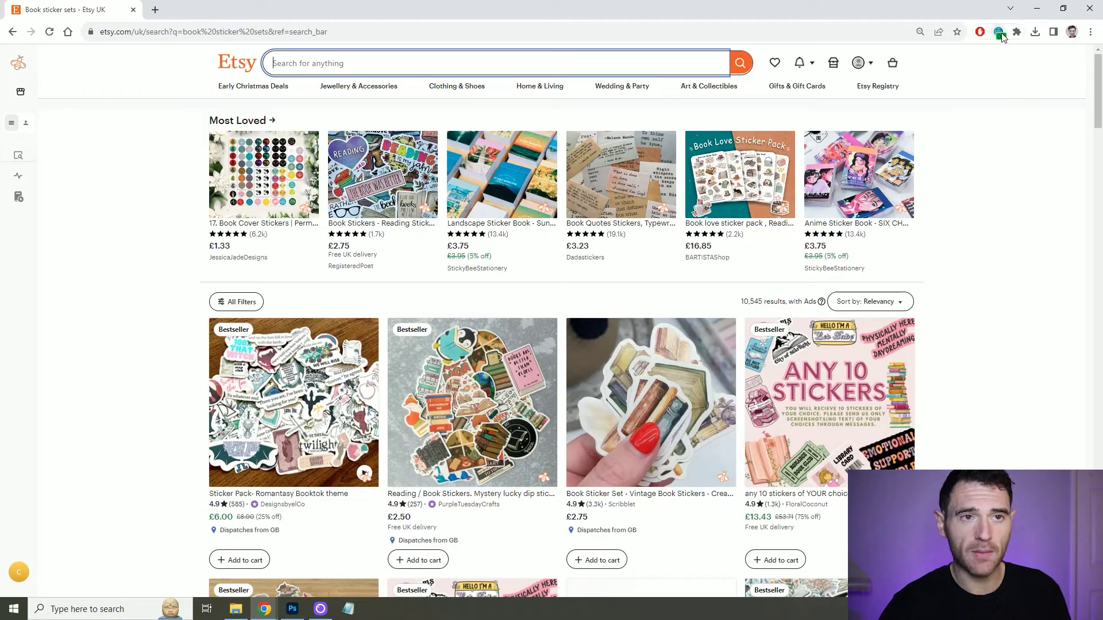
# Examine the tools that EverBee offers under Optimize and Research Tools.
pyautogui.moveTo(23, 91)
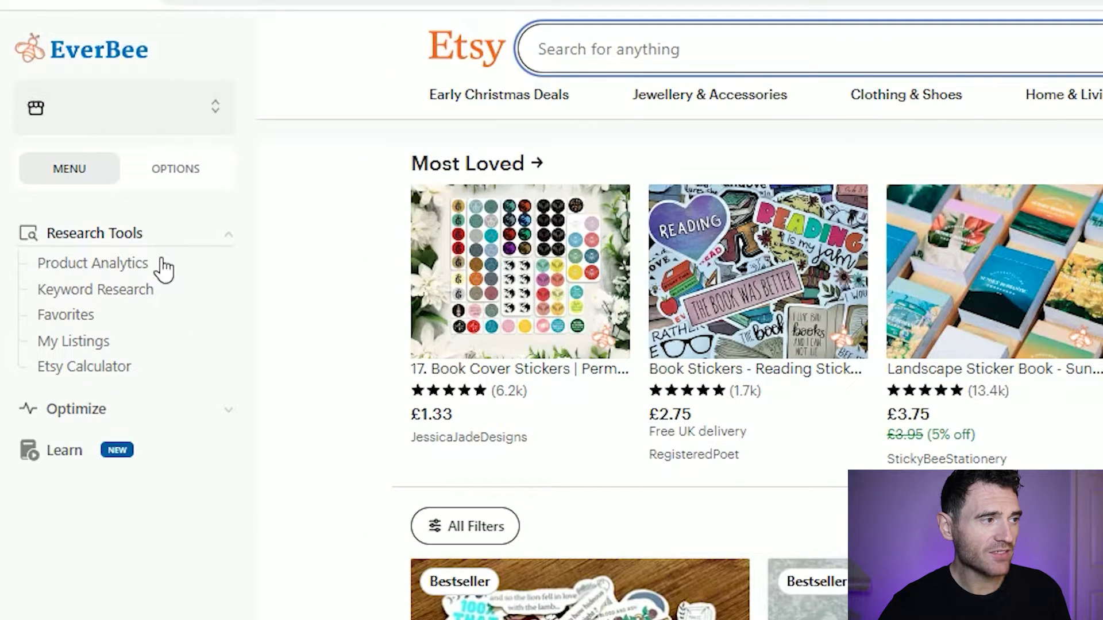
pyautogui.click(229, 411)
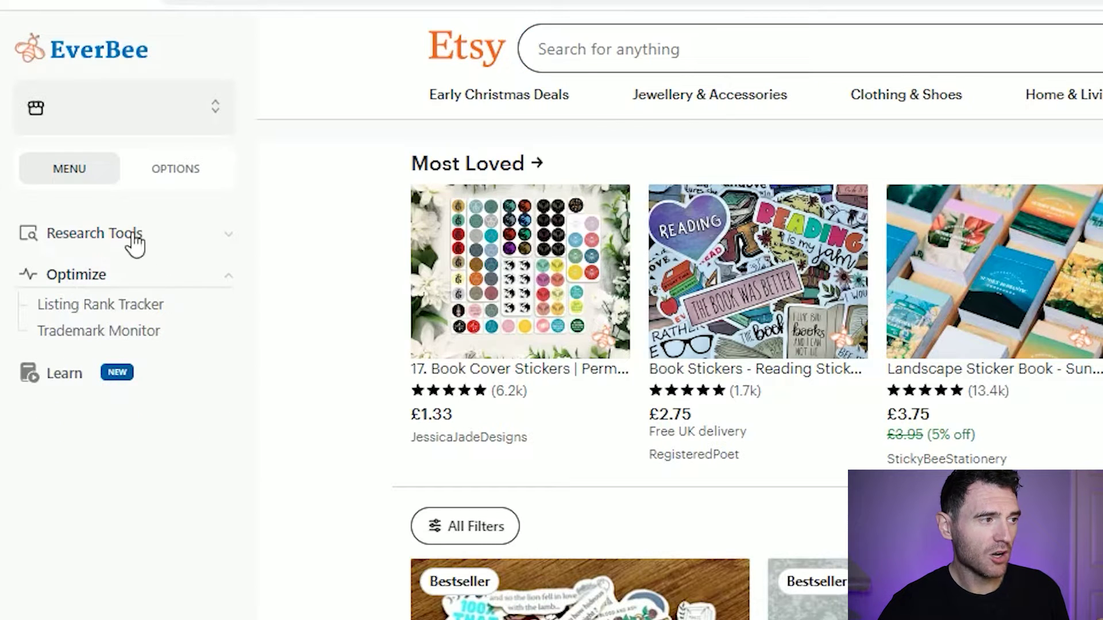
pyautogui.click(226, 242)
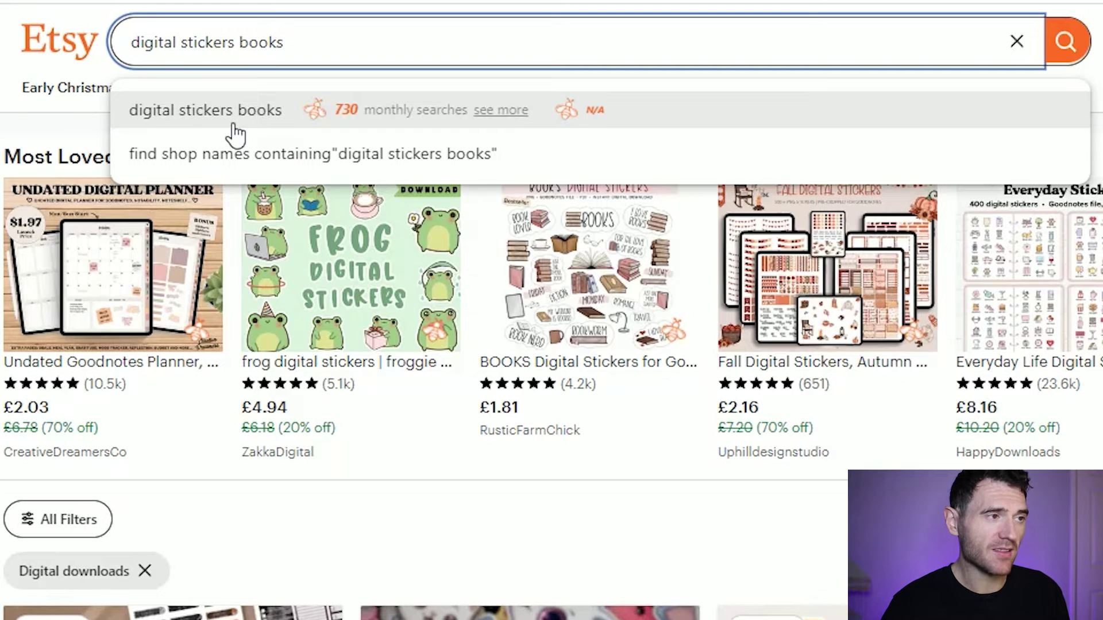
# Search Etsy for "digital stickers books" and examine the digital download listings.
pyautogui.click(347, 123)
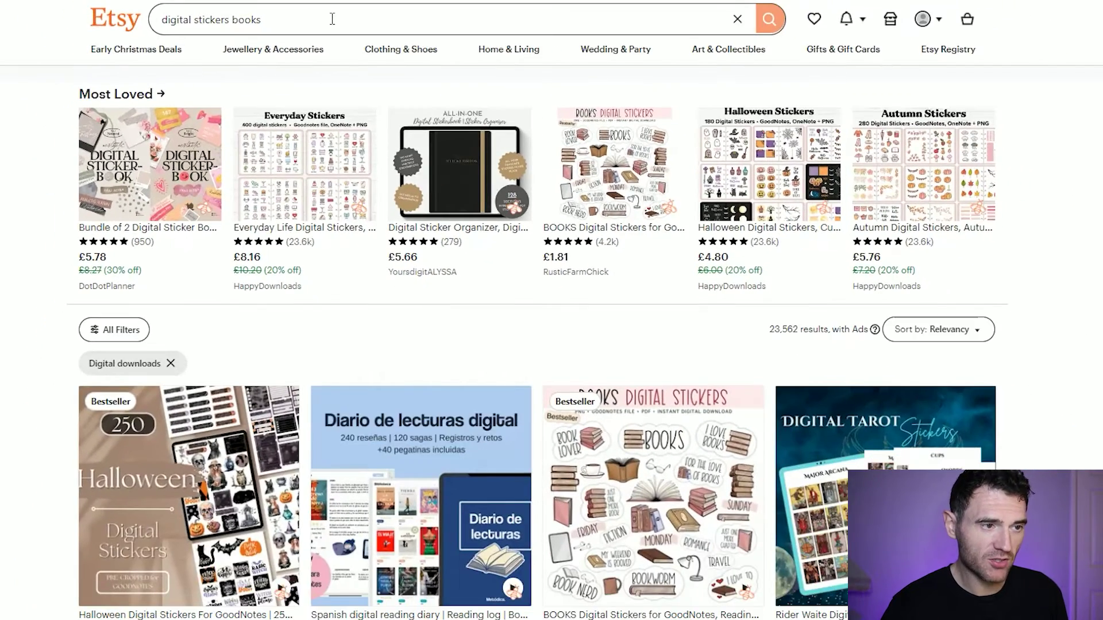
pyautogui.scroll(-3, 321, 29)
pyautogui.scroll(-3, 319, 49)
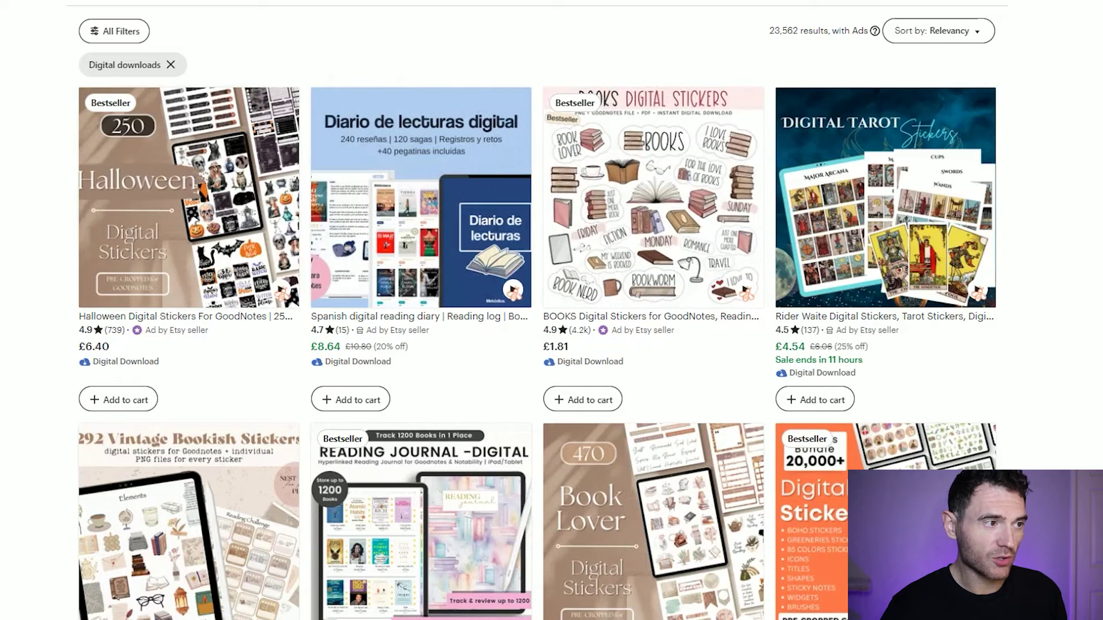
pyautogui.scroll(-3, 102, 457)
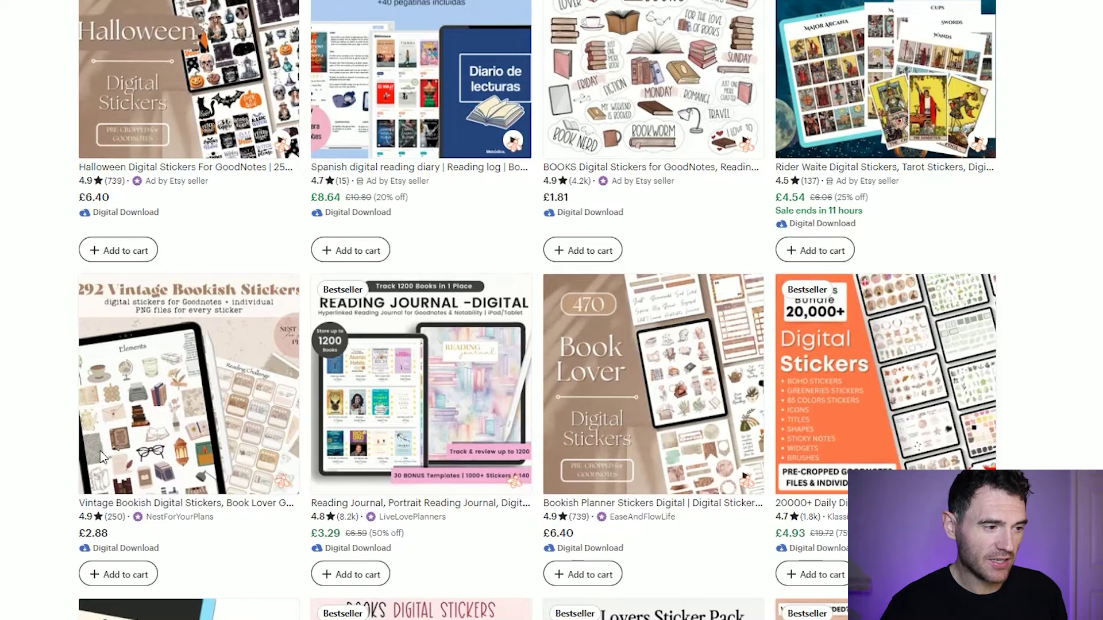
pyautogui.scroll(-4, 161, 472)
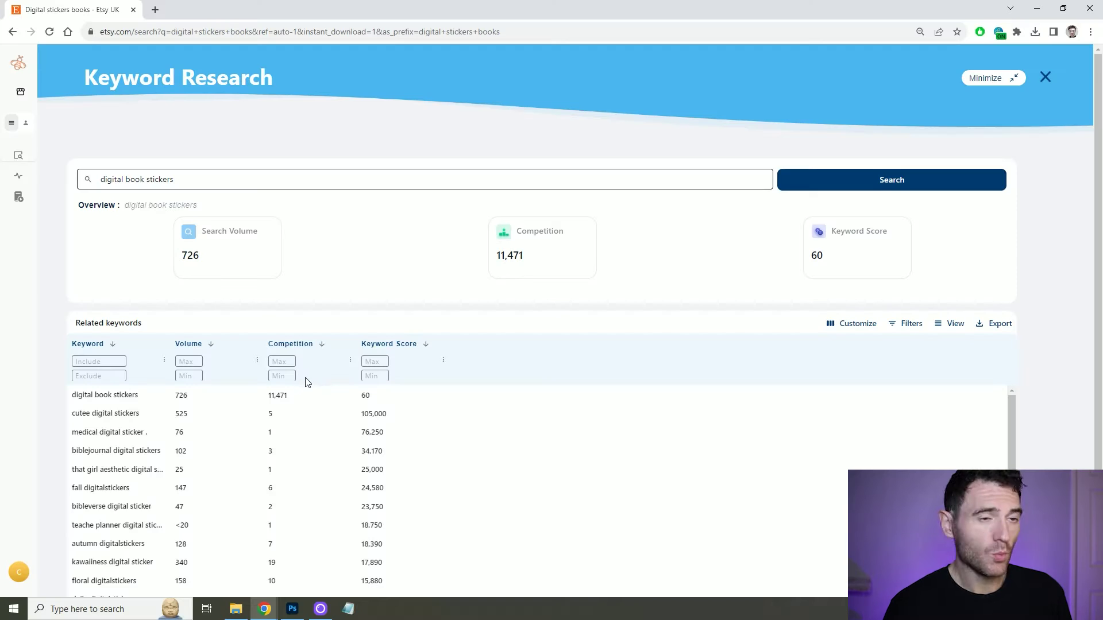
# Widen the Keyword column of the related keywords table and check what Volume, Competition and Keyword Score mean.
pyautogui.scroll(-1, 315, 377)
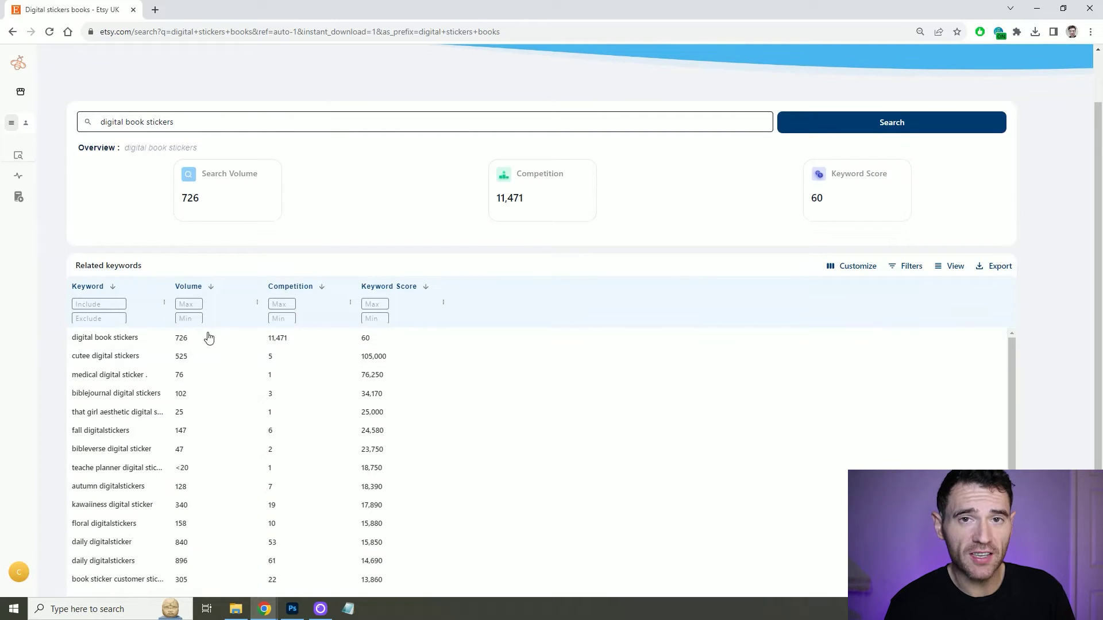
pyautogui.moveTo(173, 292); pyautogui.dragTo(277, 290)
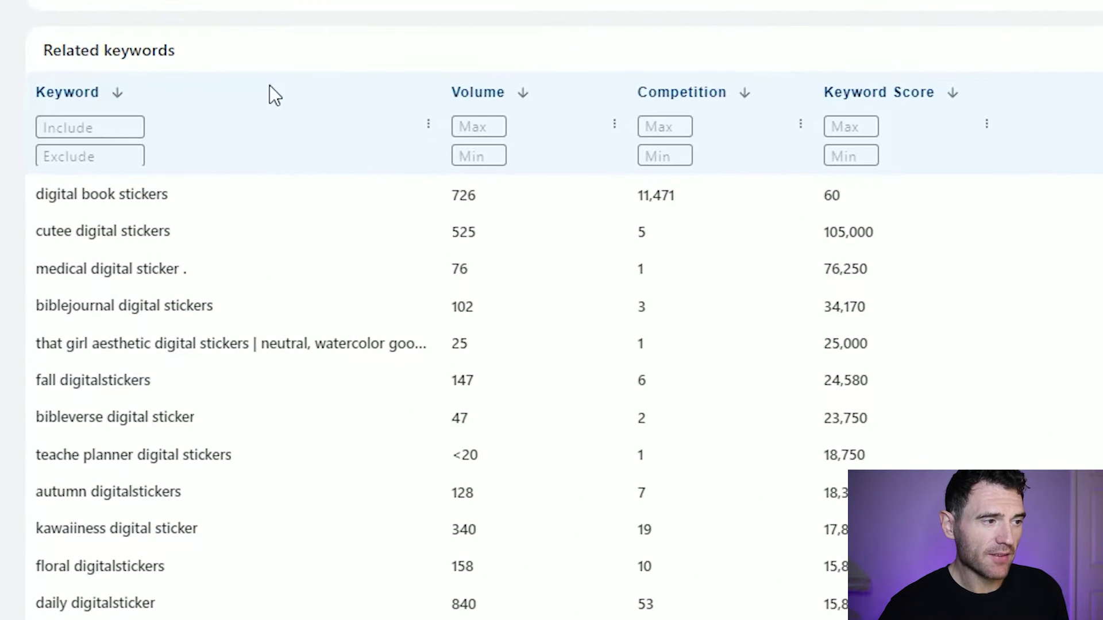
pyautogui.moveTo(492, 97)
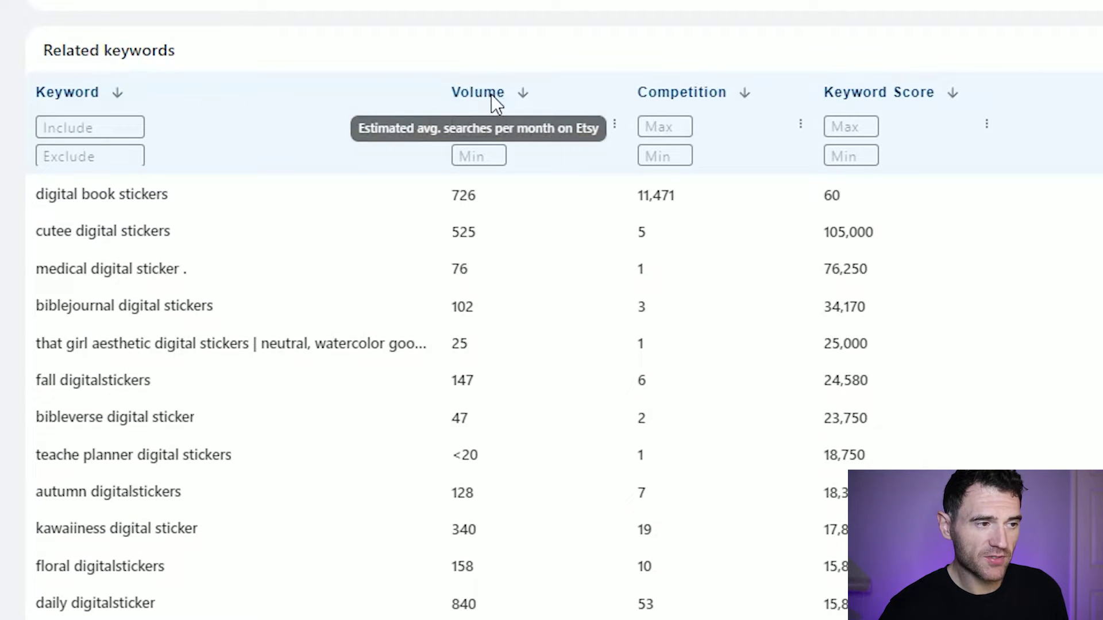
pyautogui.moveTo(713, 99)
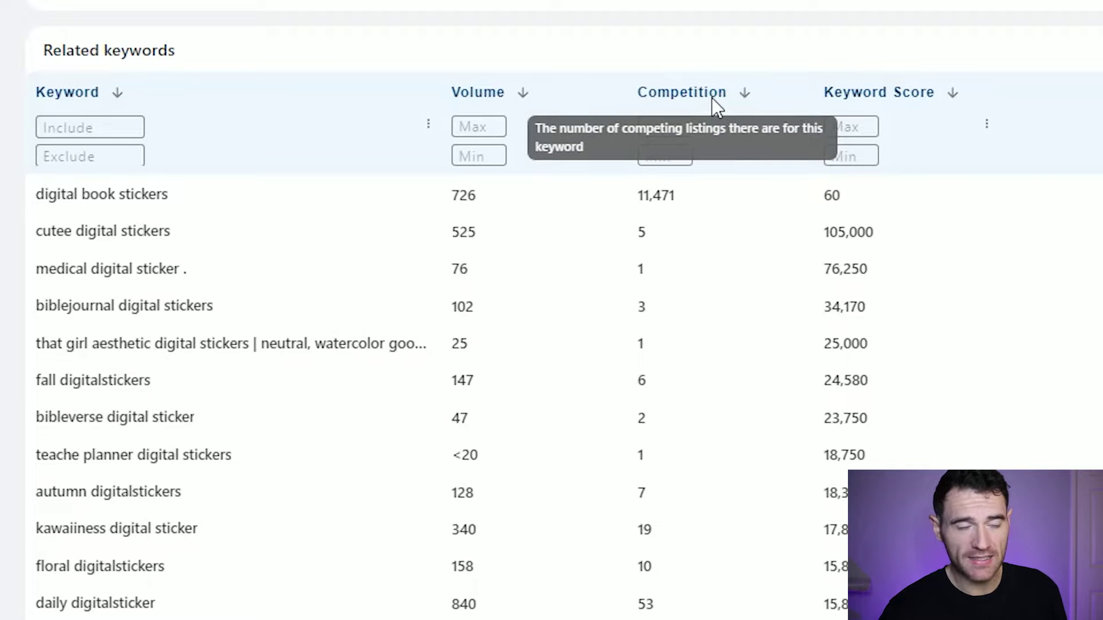
pyautogui.moveTo(918, 96)
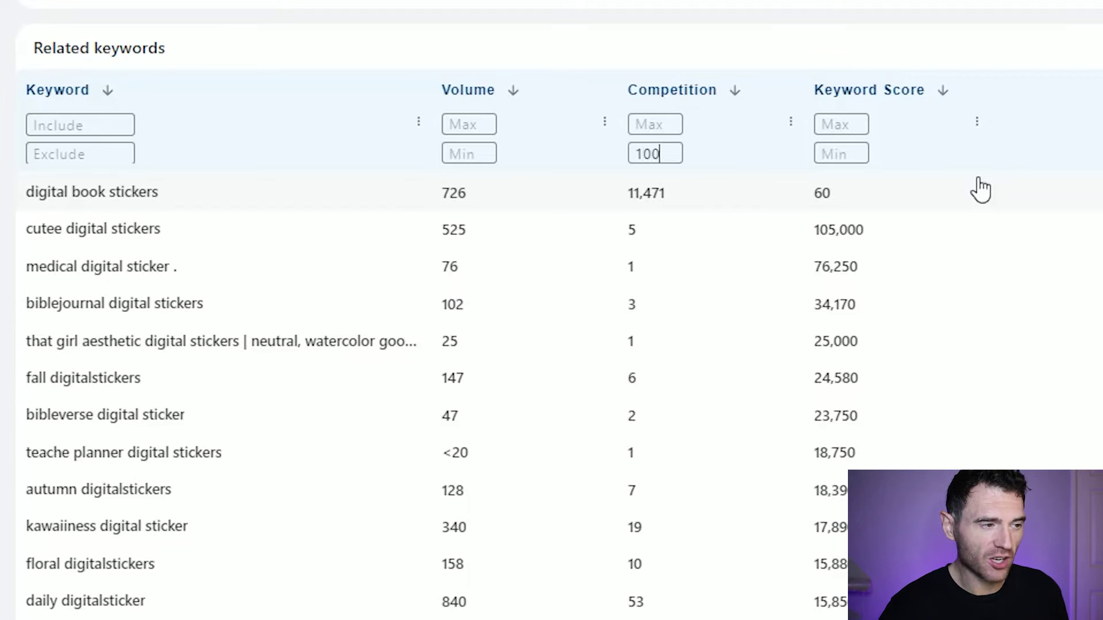
# Filter the related keywords to a minimum competition of 100 and to keywords that include "book".
pyautogui.press('Return')
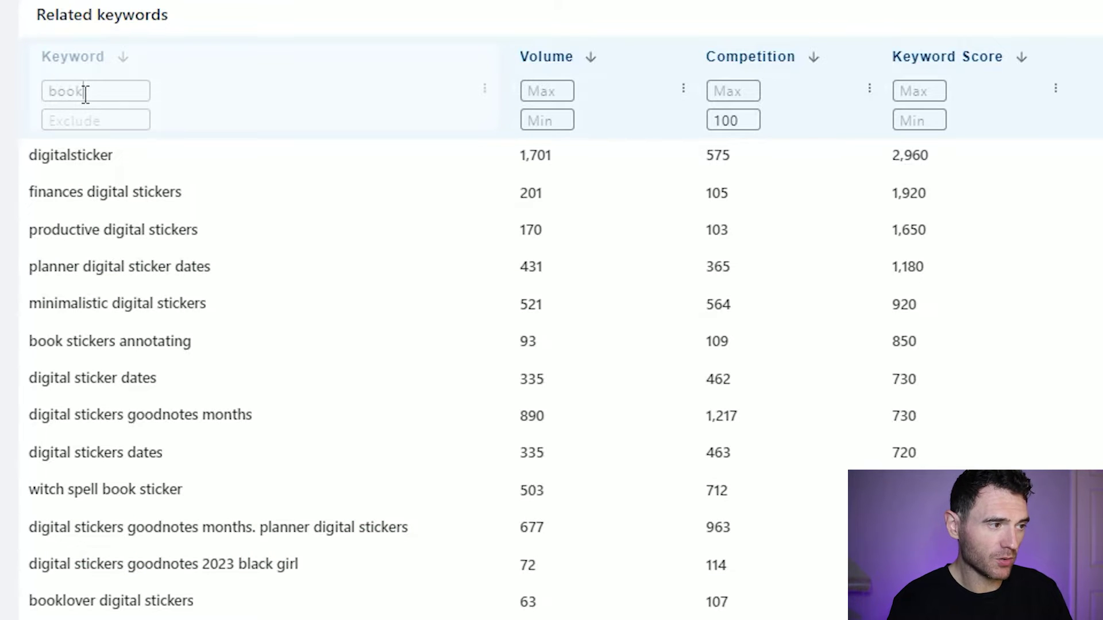
pyautogui.press('Return')
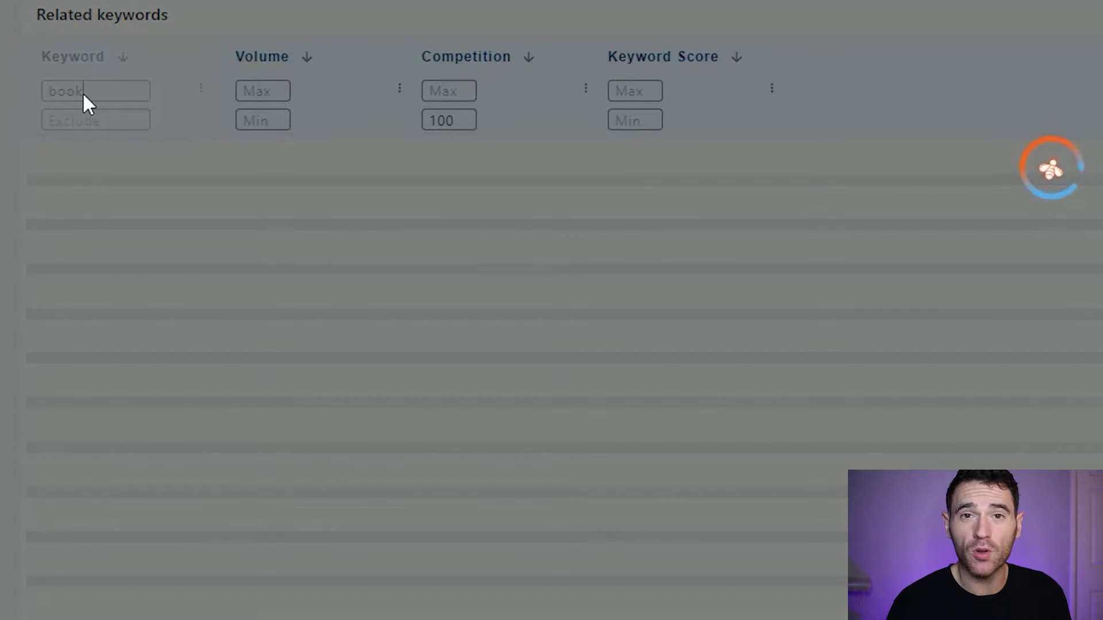
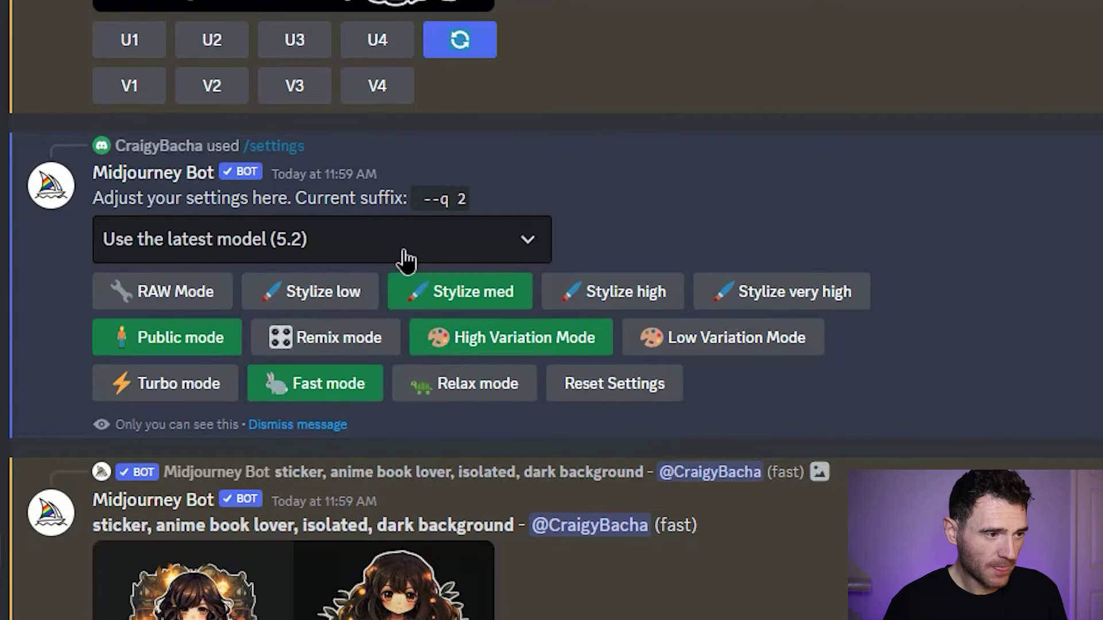
# In the Midjourney settings on Discord, select Niji Model V5, and enlarge the anime book lover grid made with niji 5.
pyautogui.click(401, 259)
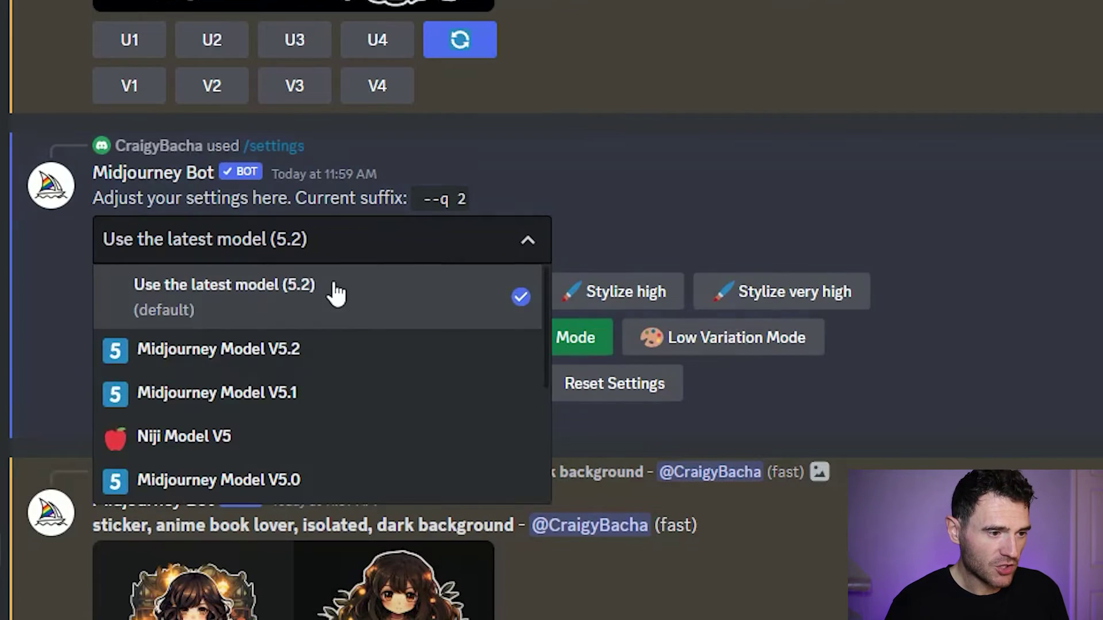
pyautogui.click(198, 437)
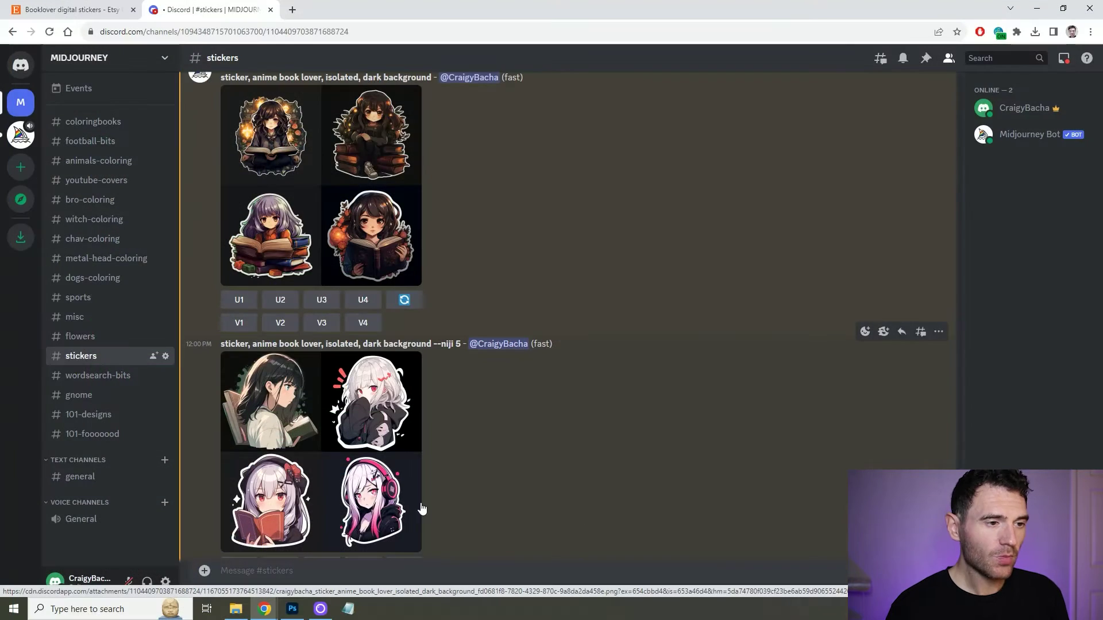
pyautogui.click(407, 513)
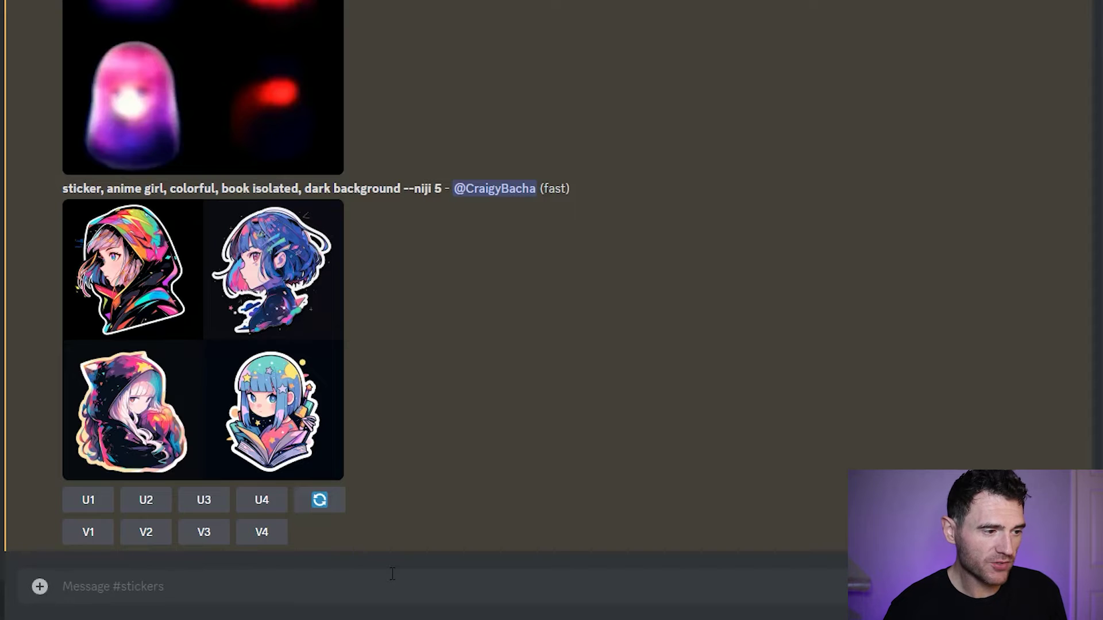
# Generate images with the Midjourney prompt "sticker, anime girl, colorful, holding a book, isolated".
pyautogui.write('/ima')
pyautogui.press('Tab')
pyautogui.write('sticker, anime girl, colorful, book isolated, dark background')
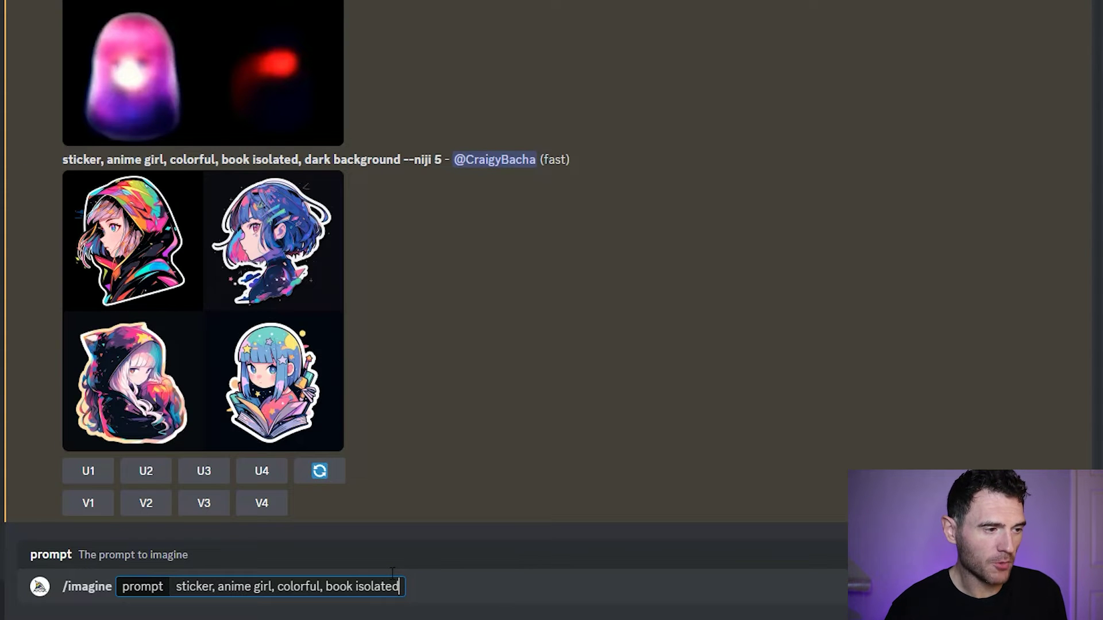
pyautogui.hotkey('ctrl', 'Left')
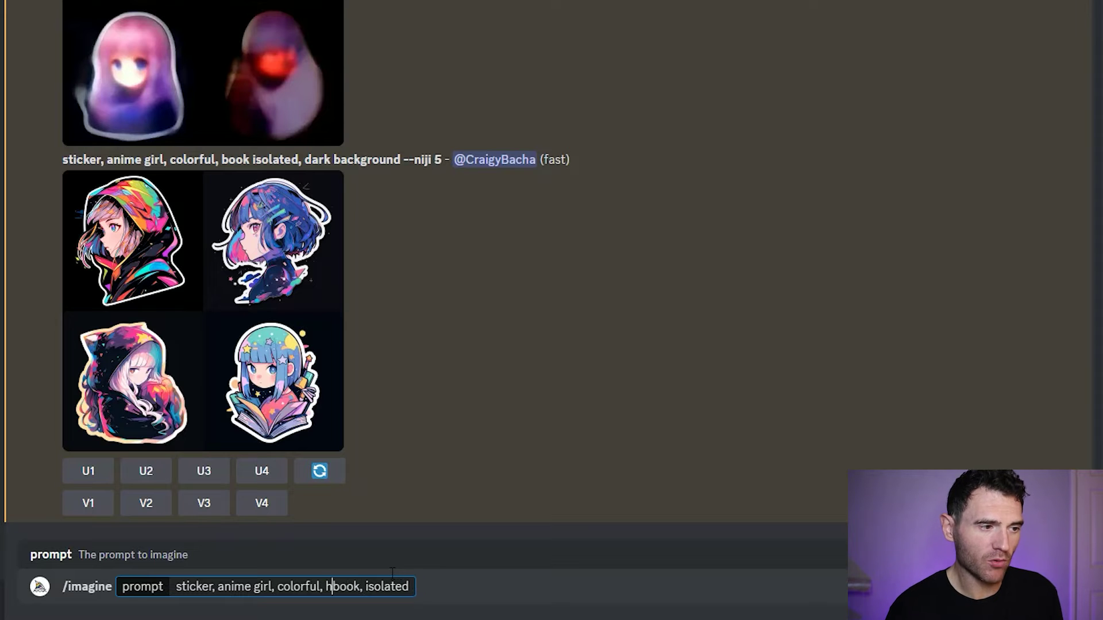
pyautogui.press('Return')
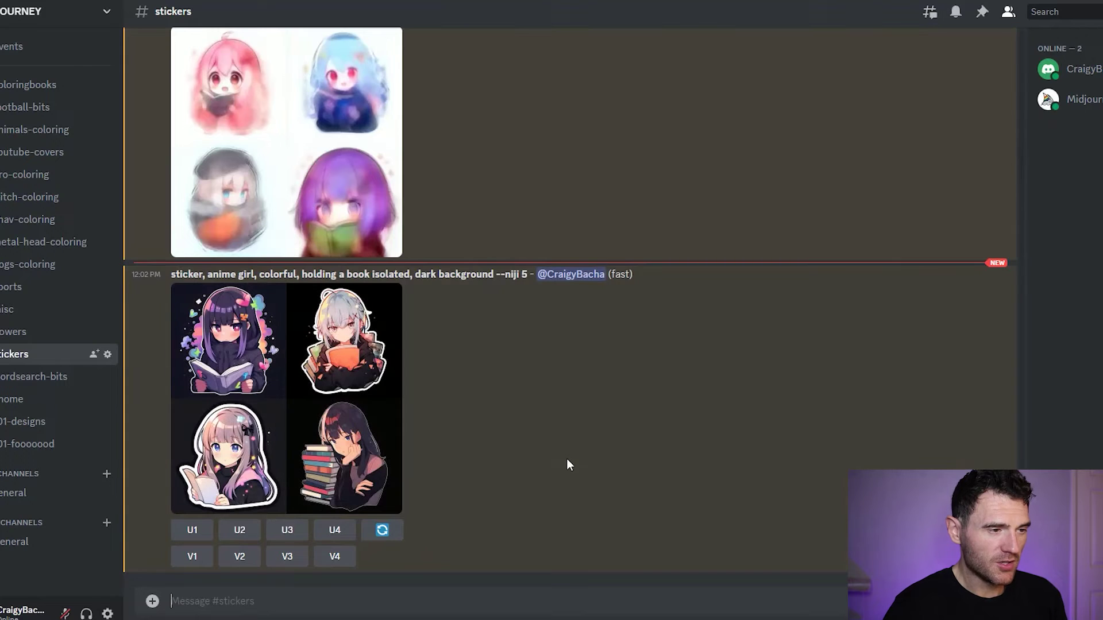
# Open the dark-background grid of anime girls holding a book at full size and examine the four stickers.
pyautogui.click(313, 428)
pyautogui.click(397, 536)
pyautogui.scroll(-2, 589, 487)
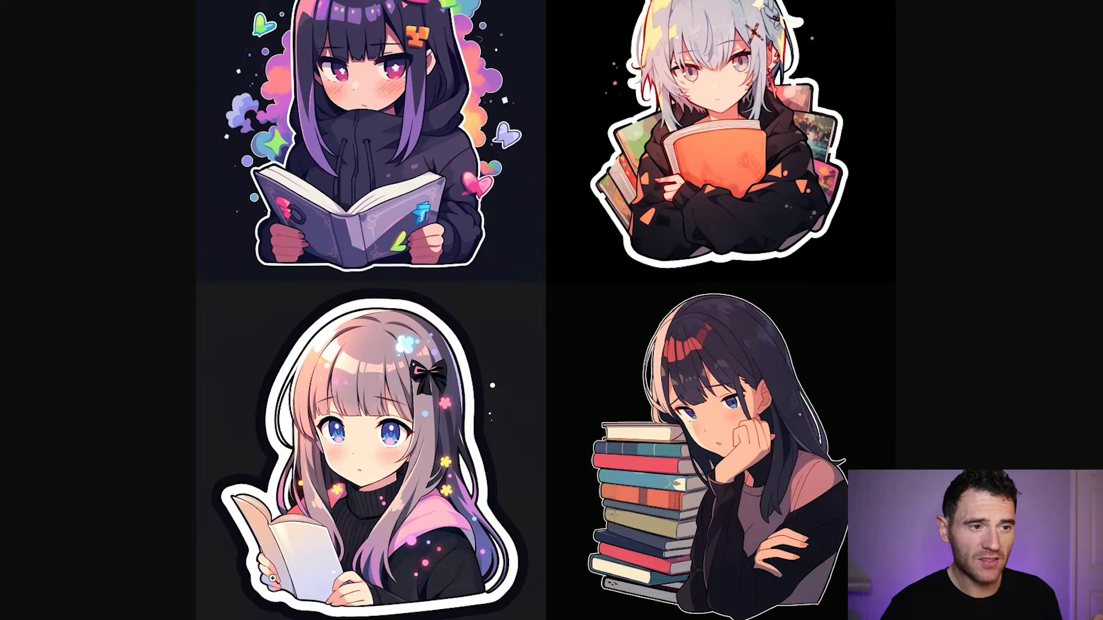
pyautogui.scroll(2, 256, 495)
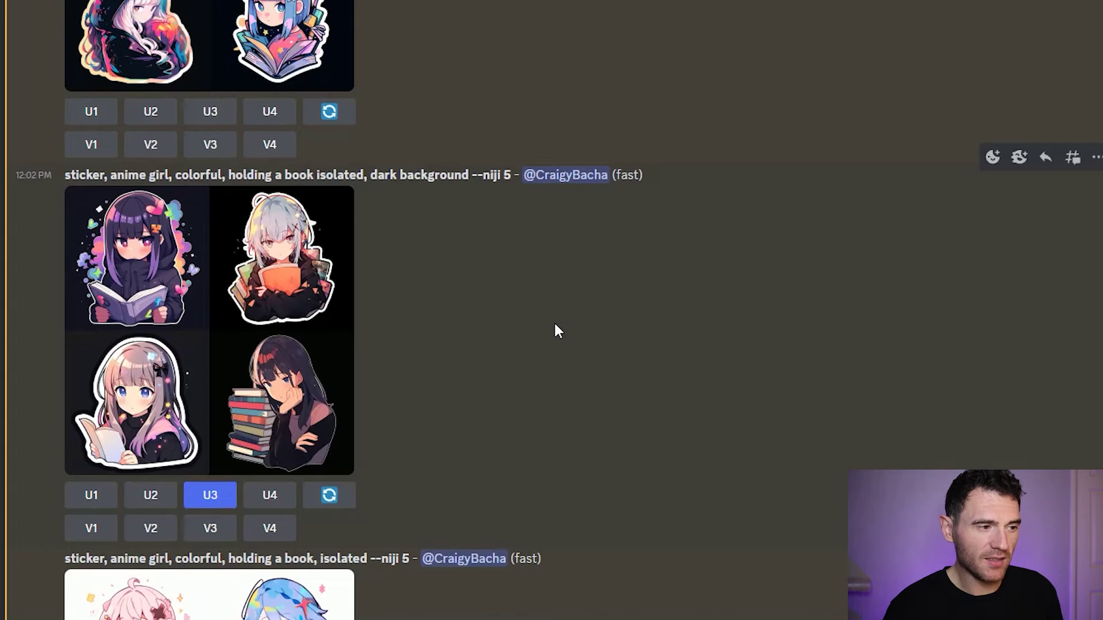
# Enlarge image #3 of the girl holding a book, upscale it 2x, and view the next finished sticker design.
pyautogui.scroll(-10, 554, 321)
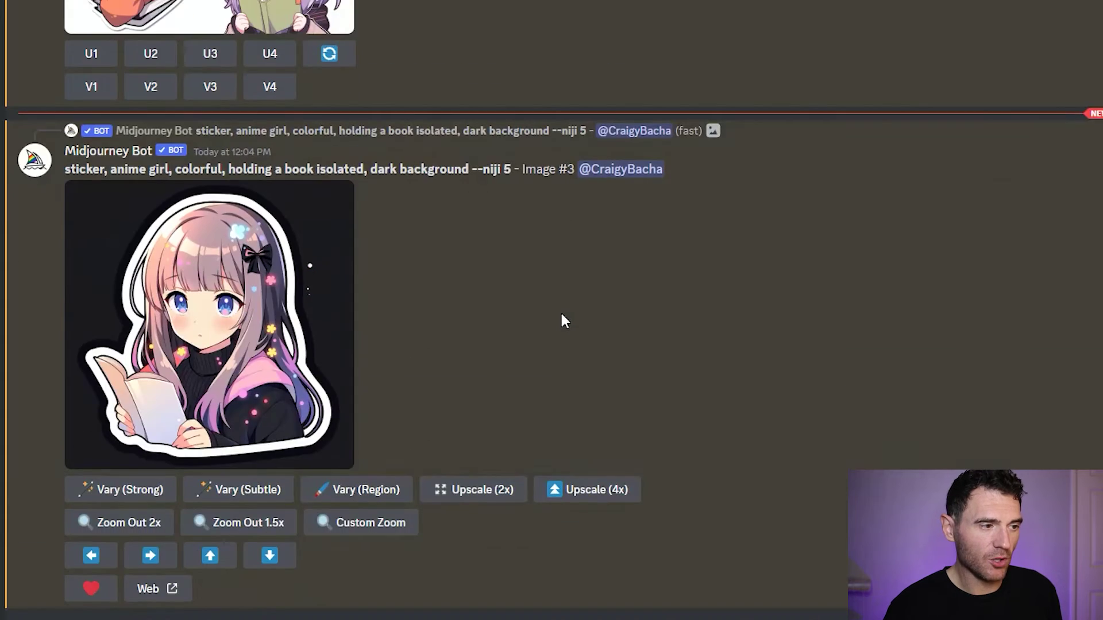
pyautogui.click(244, 344)
pyautogui.click(923, 323)
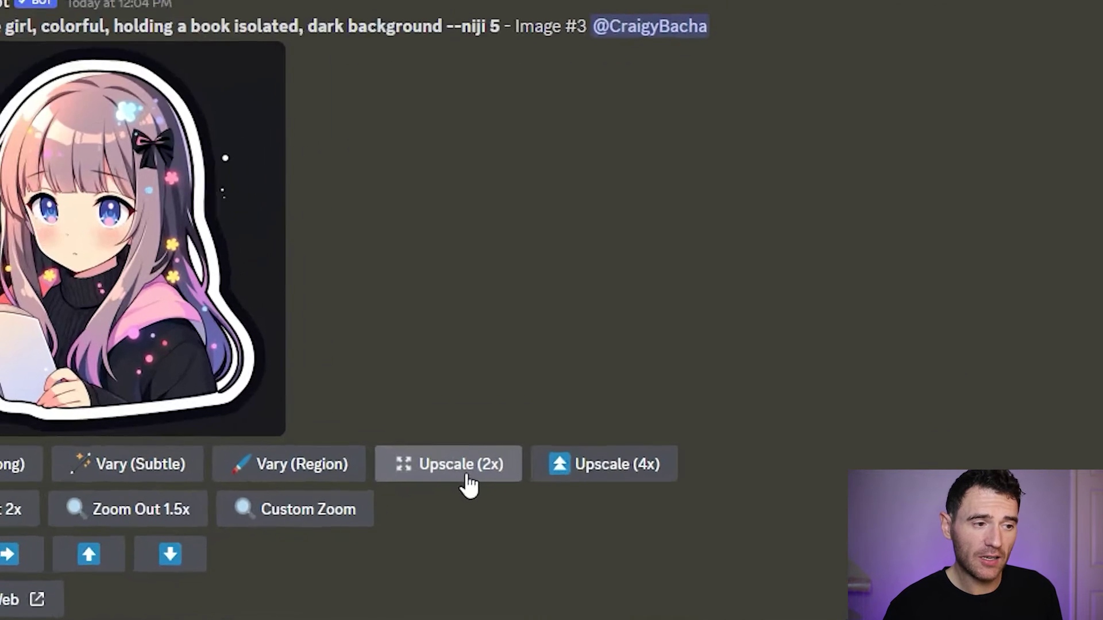
pyautogui.click(486, 497)
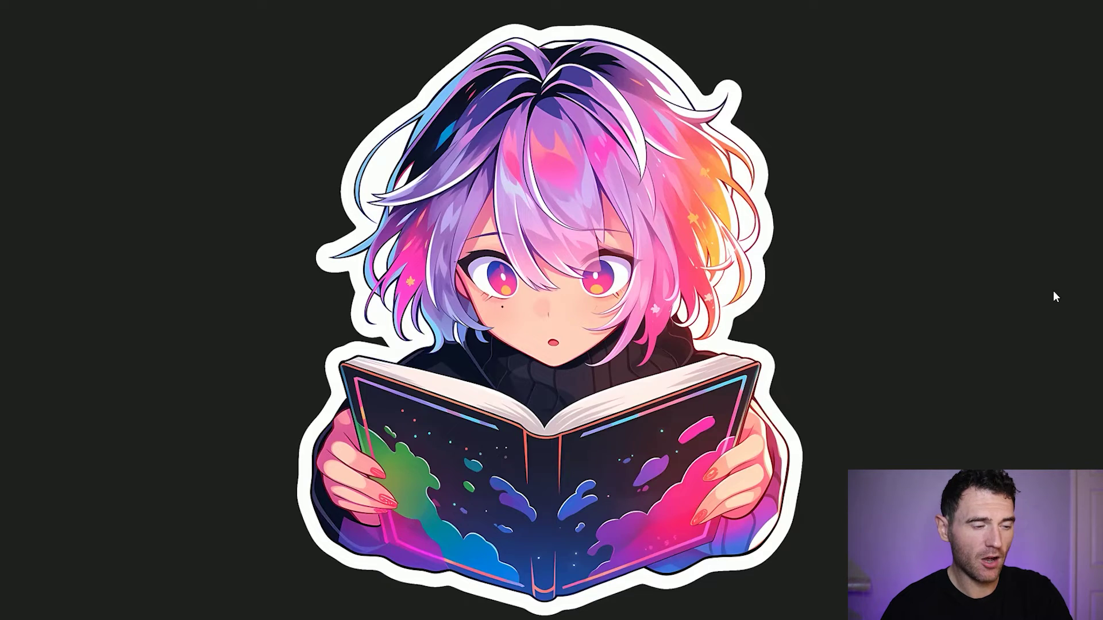
pyautogui.press('Right')
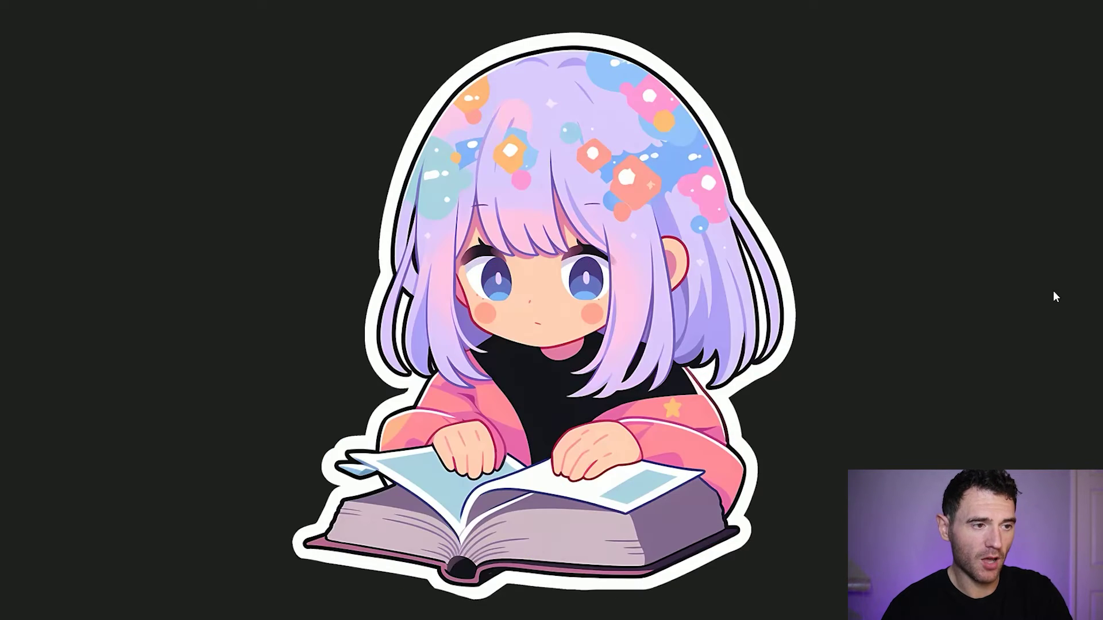
# View the sticker design that follows the lilac-haired girl reading an open book.
pyautogui.press('Right')
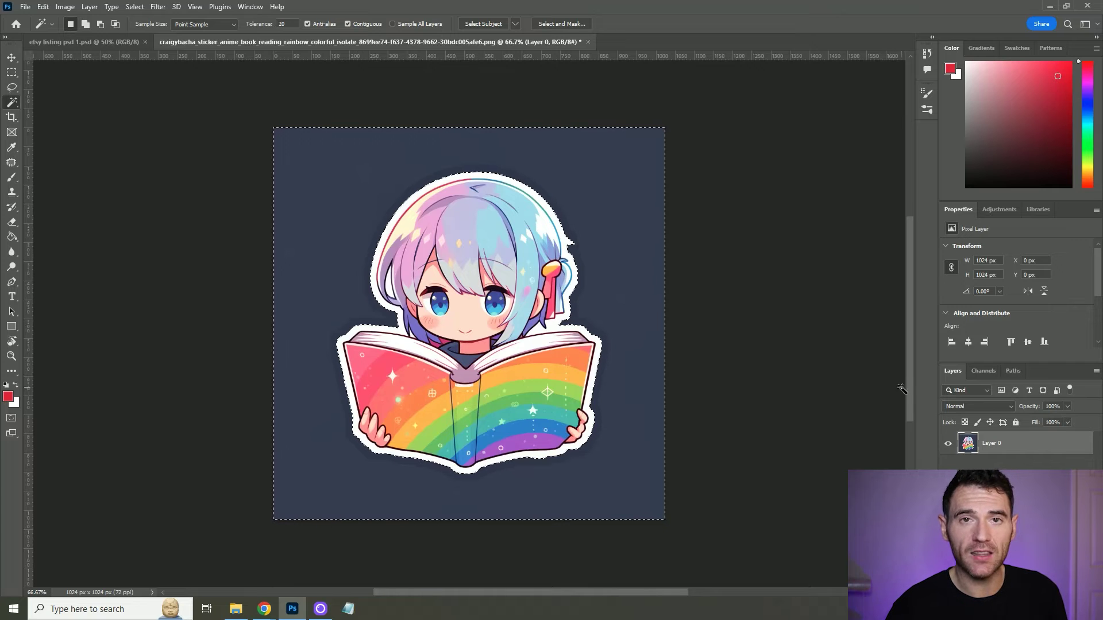
# In Photoshop, delete the selected dark background around the girl with the rainbow book and save the cut-out sticker.
pyautogui.press('Delete')
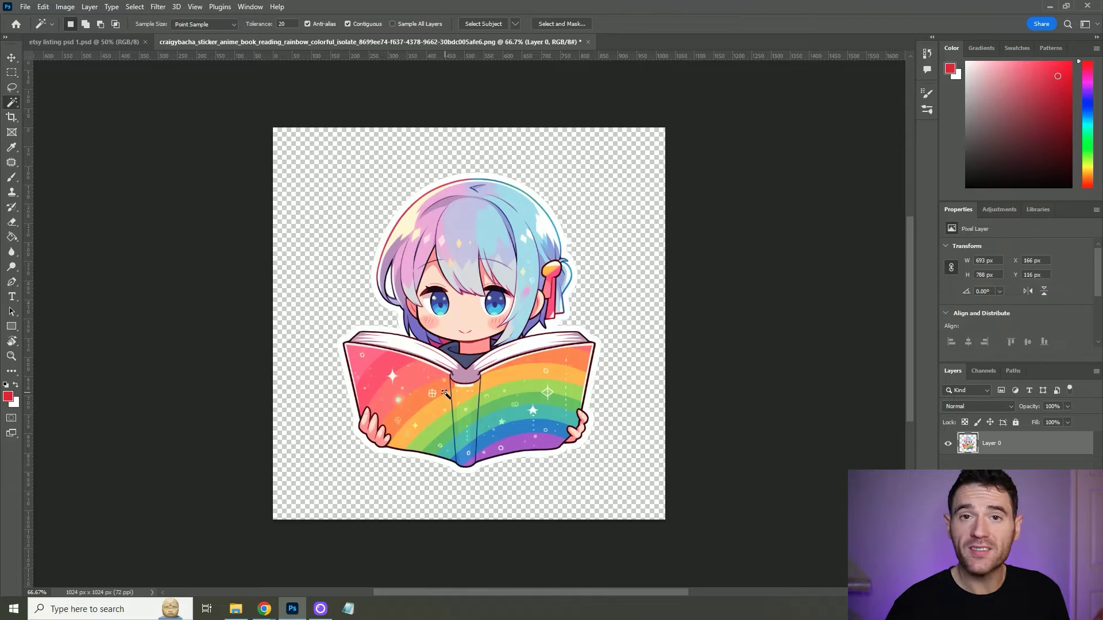
pyautogui.click(25, 7)
pyautogui.click(68, 154)
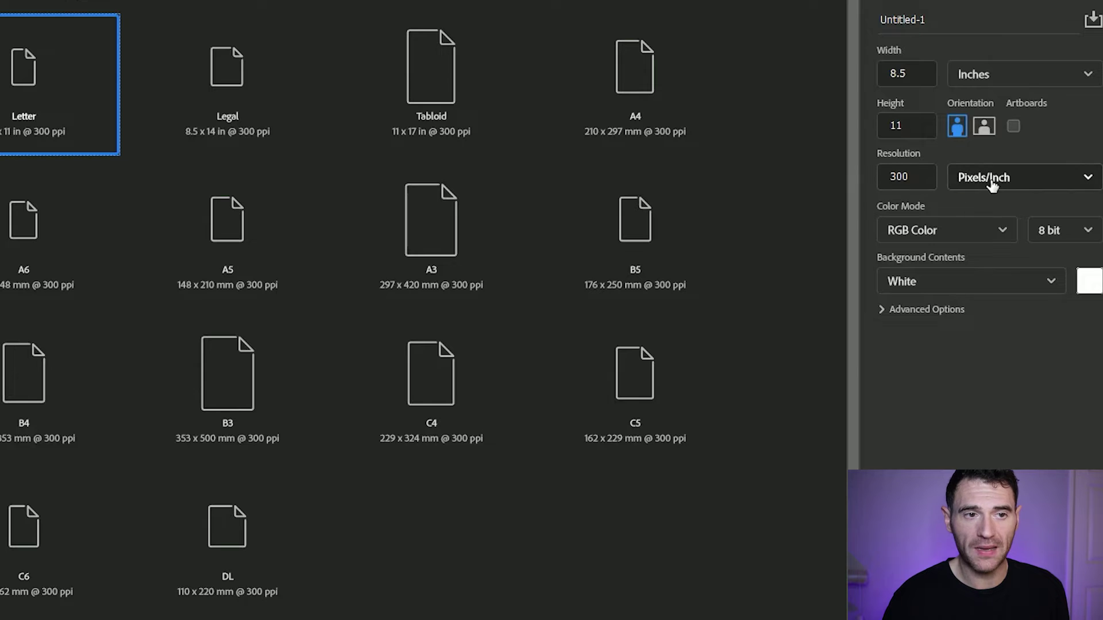
# Set the color mode of the new 8.5 x 11 inch Letter document at 300 pixels/inch to CMYK Color.
pyautogui.click(986, 232)
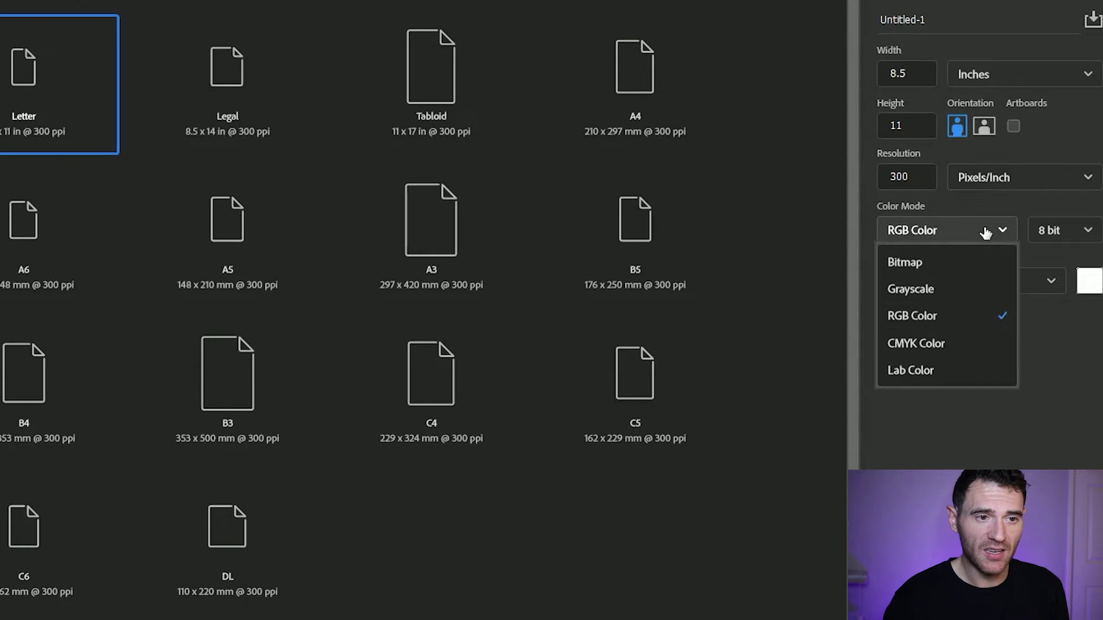
pyautogui.click(970, 347)
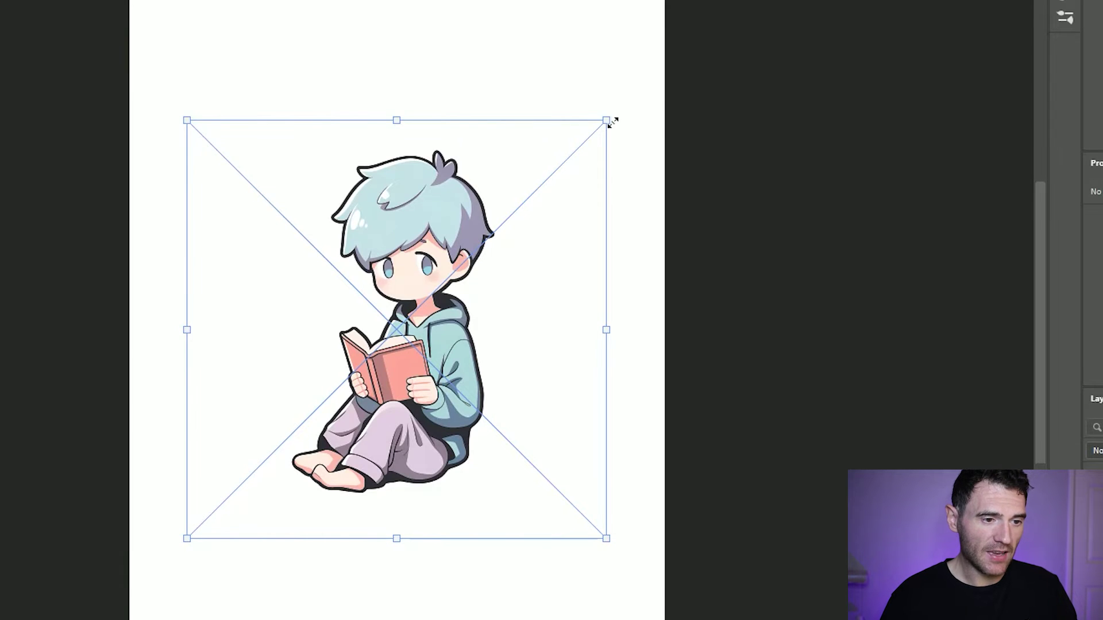
# Shrink the placed blue-haired boy and the pink-and-purple-haired girl, and position them side by side from the page's upper-left corner.
pyautogui.moveTo(612, 122); pyautogui.dragTo(325, 400)
pyautogui.moveTo(285, 530); pyautogui.dragTo(233, 126)
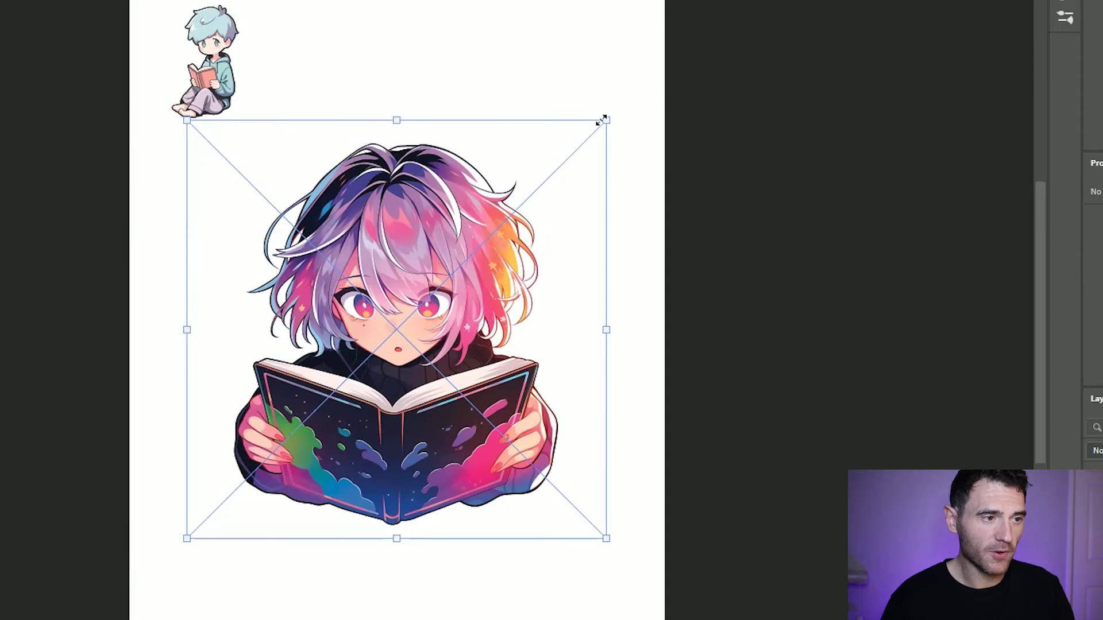
pyautogui.moveTo(601, 121); pyautogui.dragTo(367, 357)
pyautogui.moveTo(262, 501); pyautogui.dragTo(343, 145)
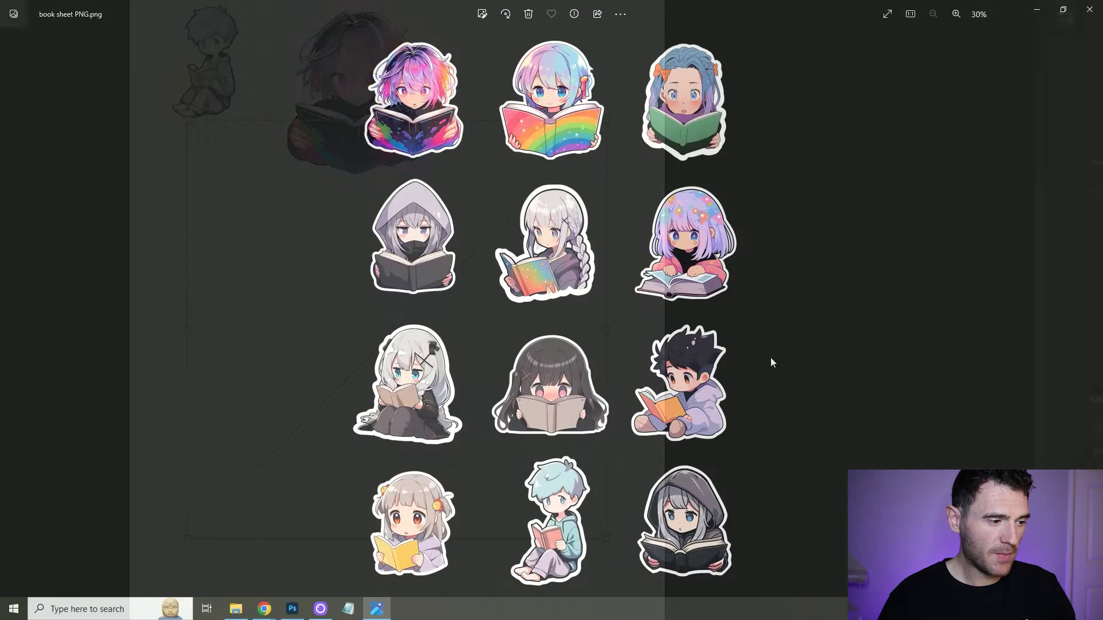